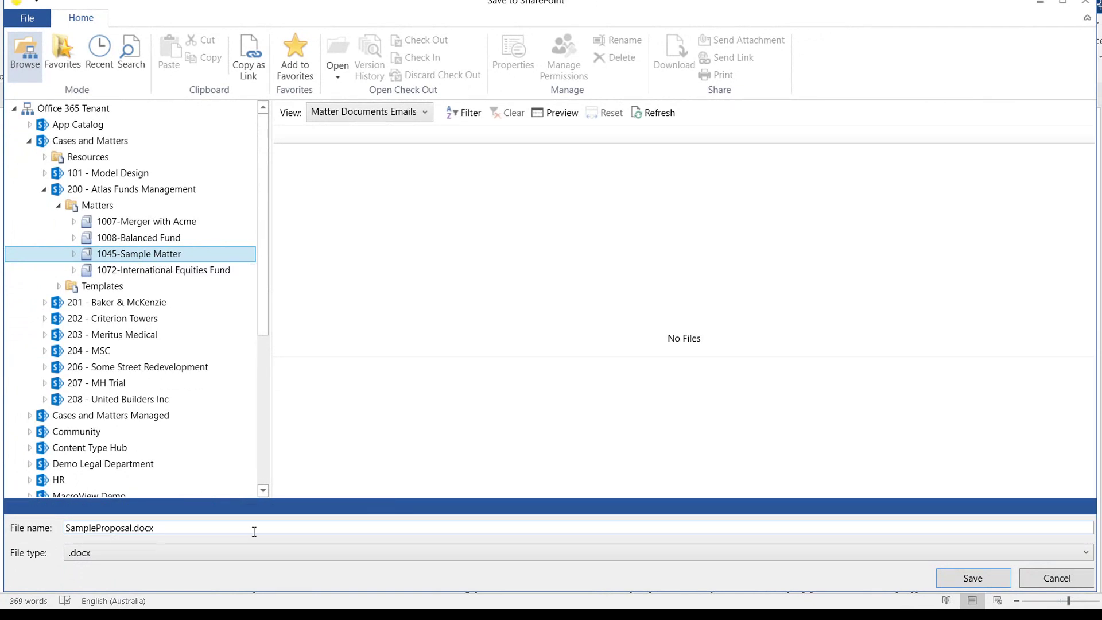
Save SampleProposal.docx to the 1045-Sample Matter library with the document type Report, and close the document
click(973, 578)
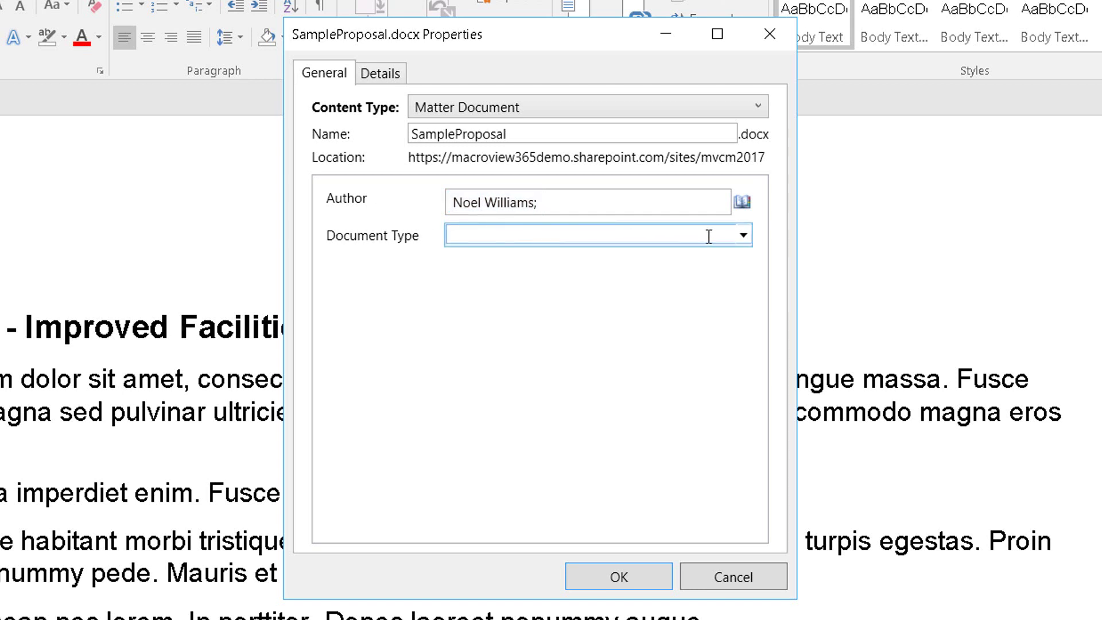
click(744, 234)
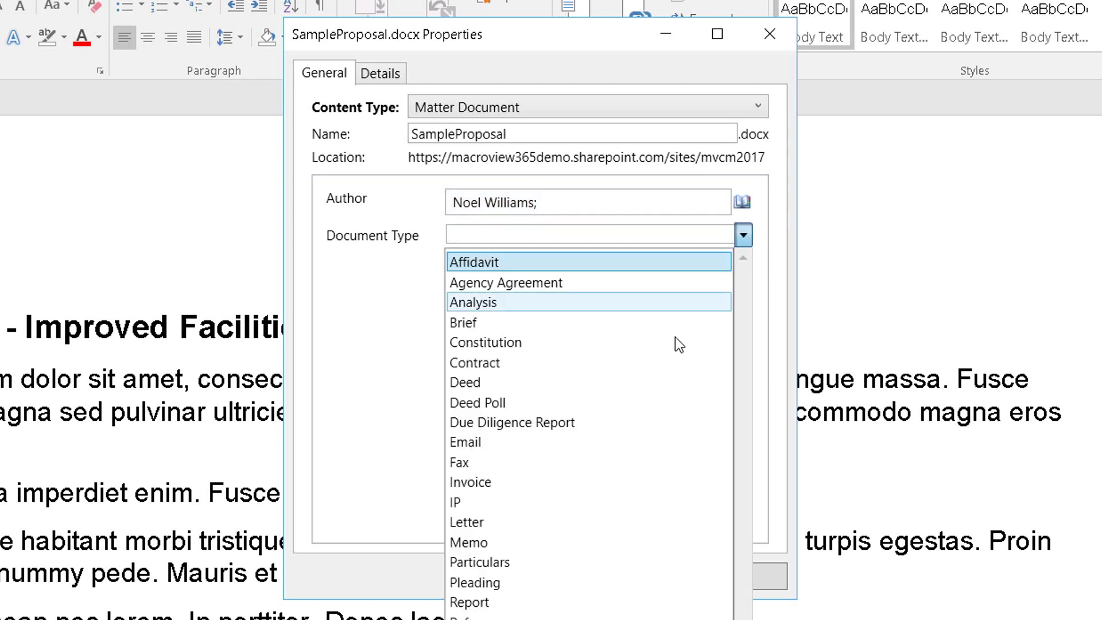
click(492, 602)
click(629, 573)
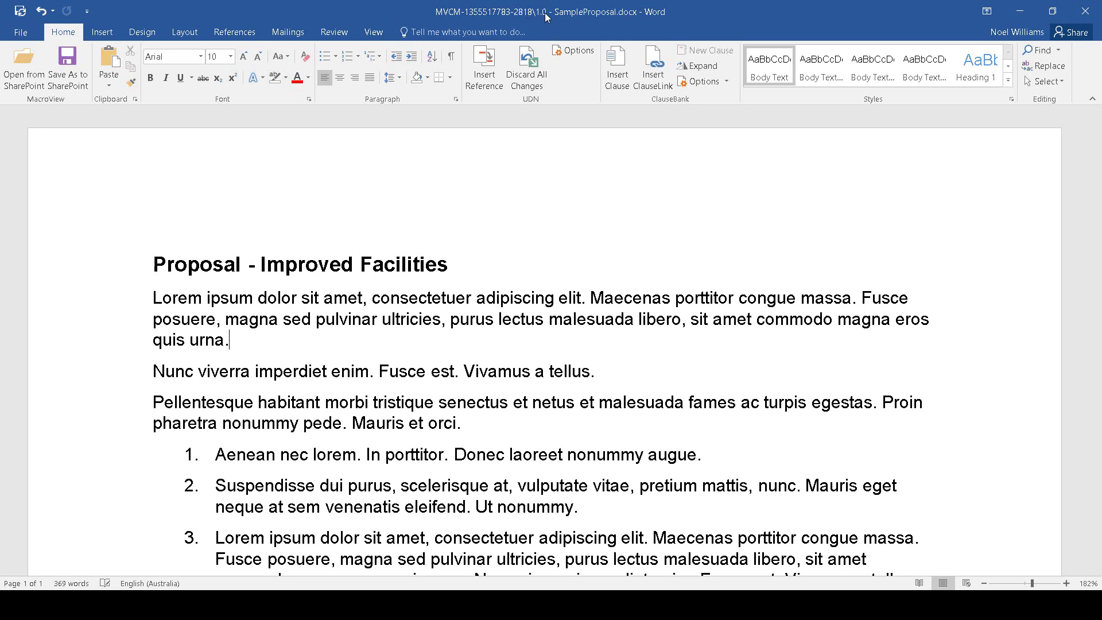
click(1087, 13)
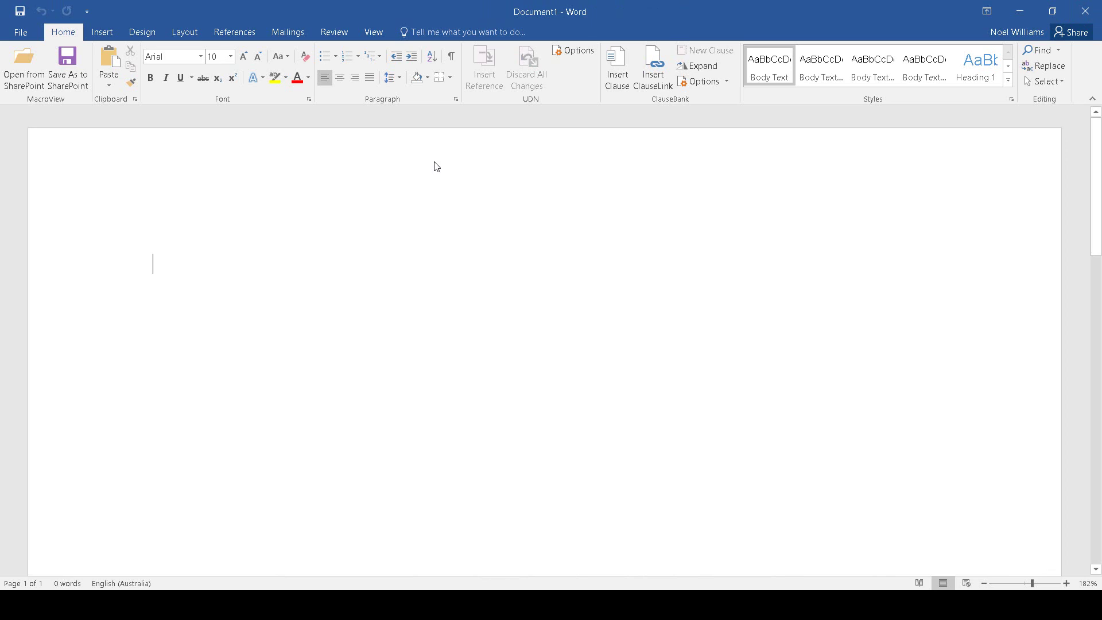
Browse SharePoint for documents to open and preview SampleProposal.docx in the 1045-Sample Matter library
click(24, 62)
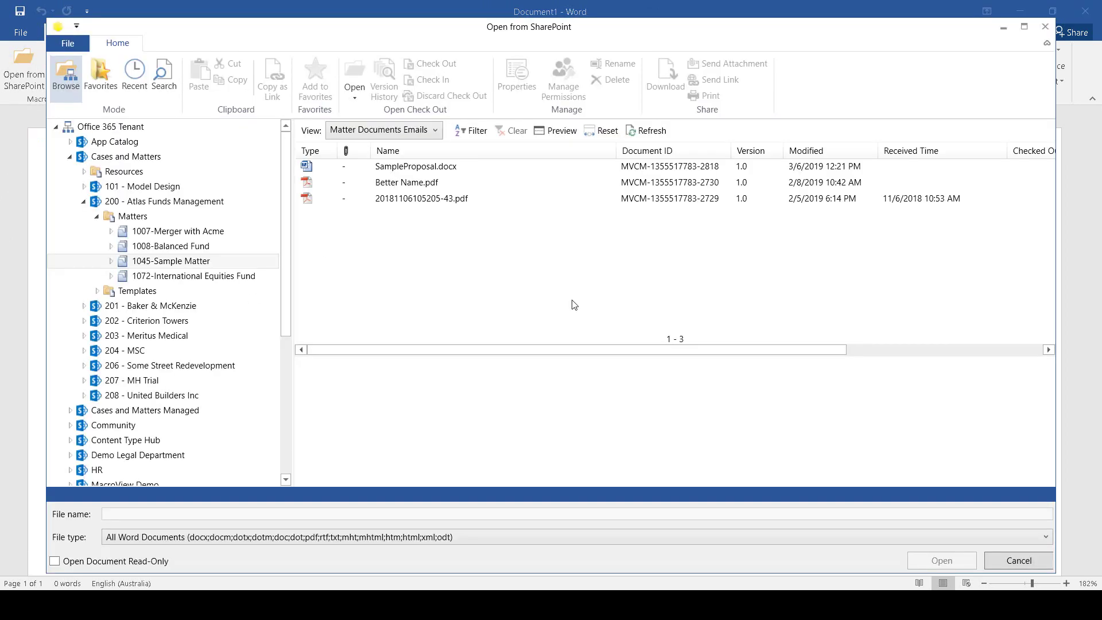
click(192, 262)
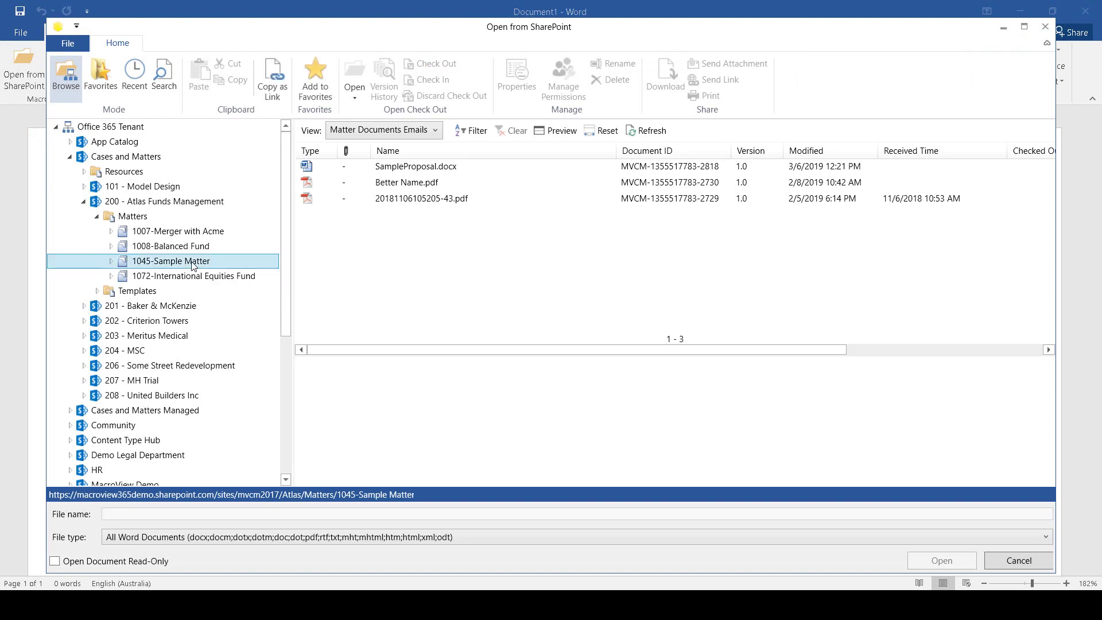
click(460, 168)
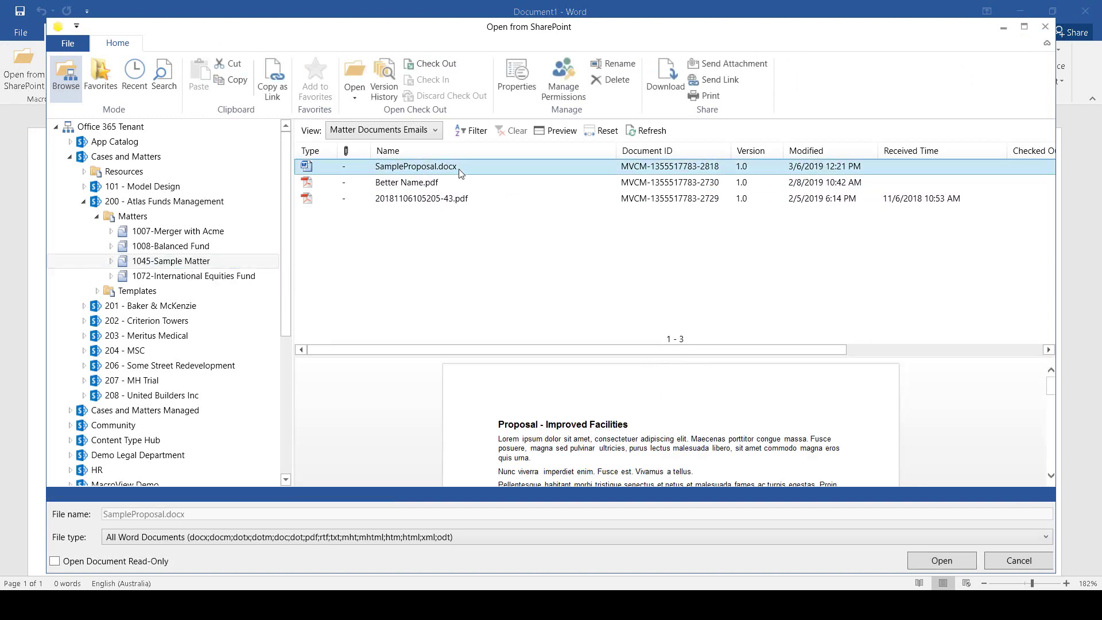
scroll(610, 413, down, 3)
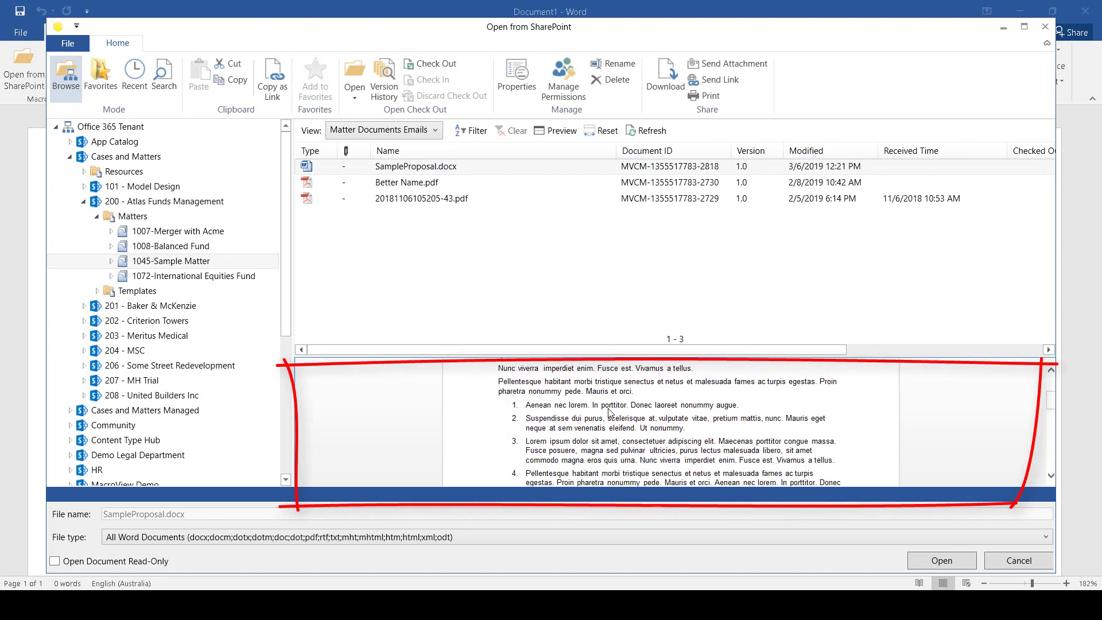
scroll(611, 413, up, 2)
Collapse the 200 - Atlas Funds Management site and expand the HR site in the SharePoint tree
click(163, 229)
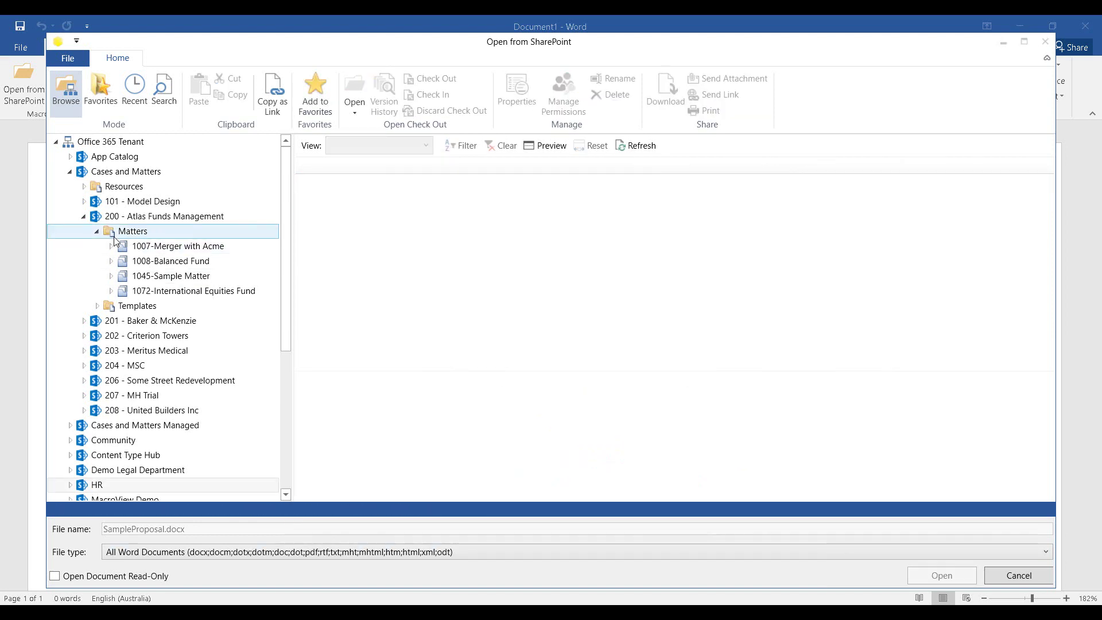
click(85, 219)
click(84, 217)
click(77, 396)
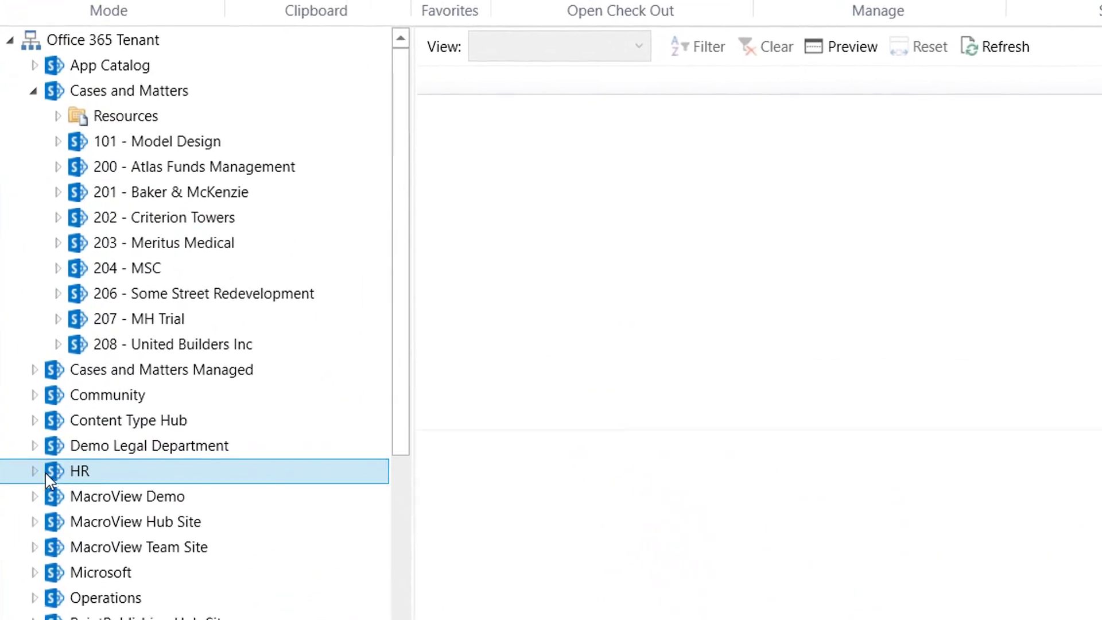
click(35, 472)
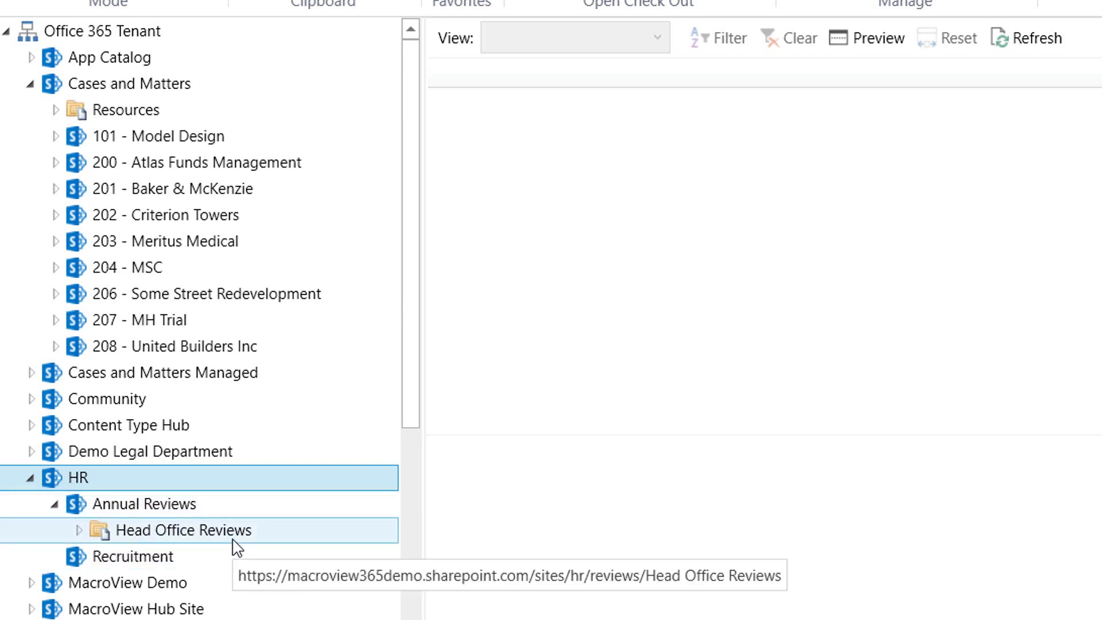
Follow the Annual Reviews site under HR
right_click(139, 504)
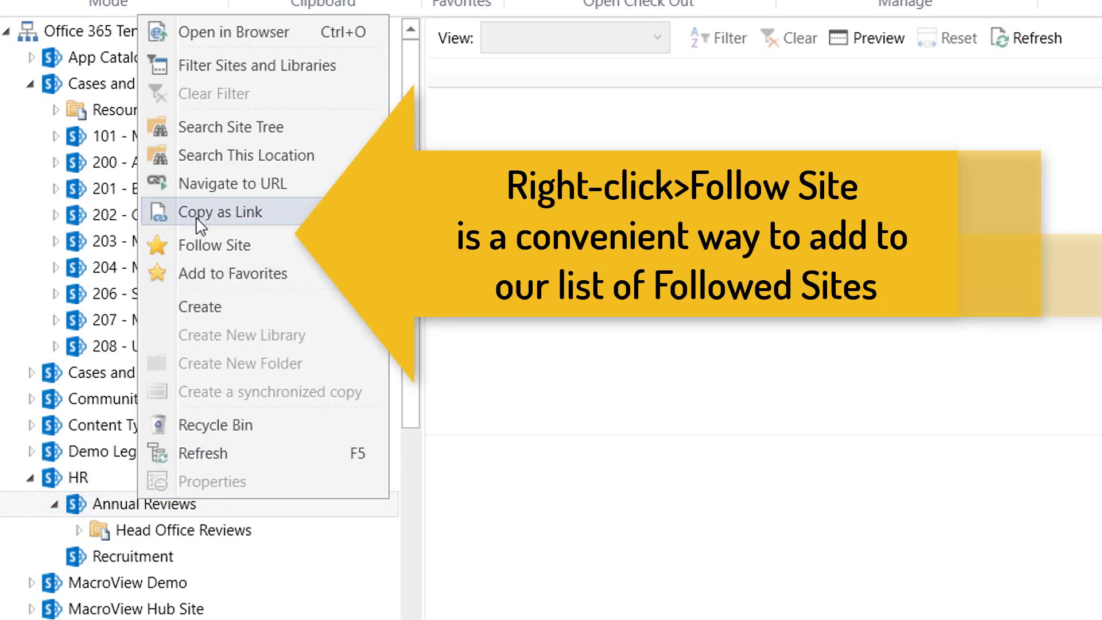
click(164, 245)
click(214, 265)
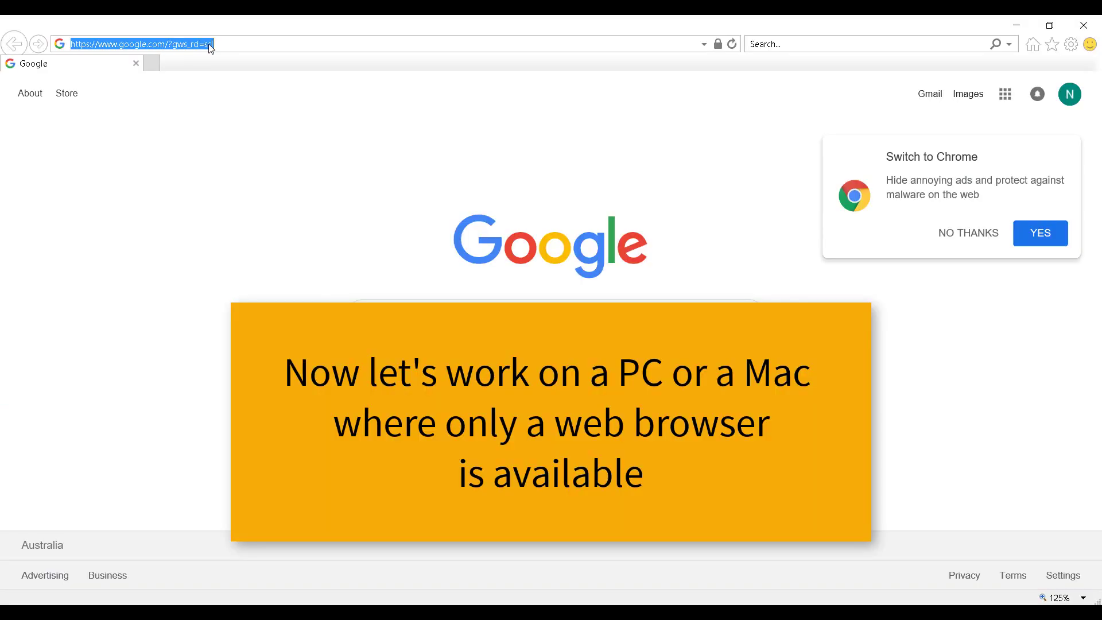
Go to outlook.office365.com in the web browser and sign in to Office 365 with the demo account
text(outloo)
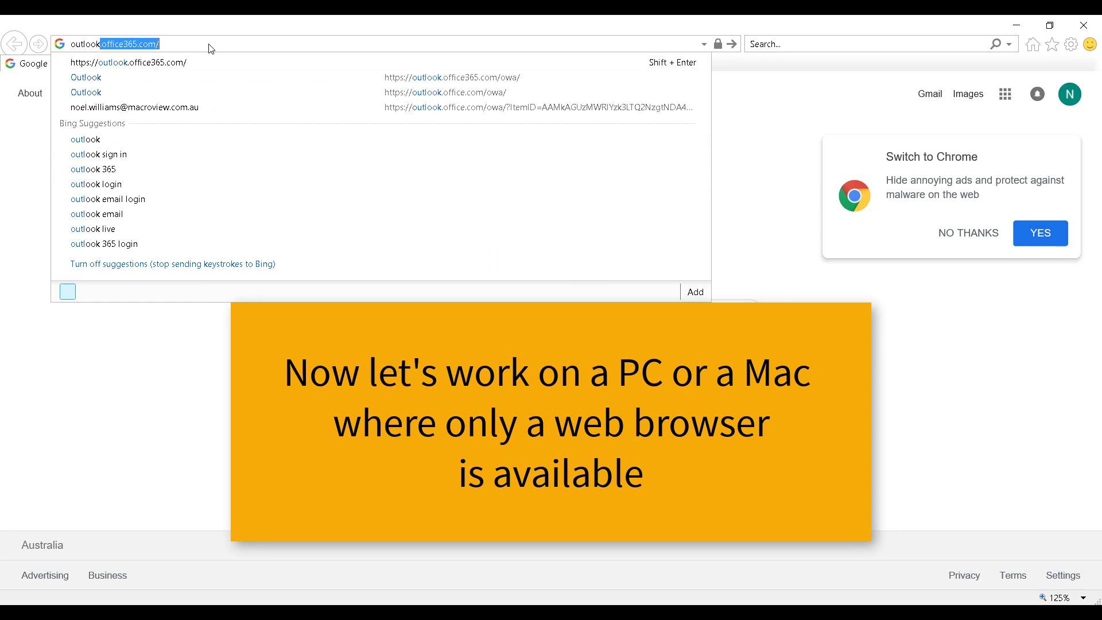
text(k)
key(Return)
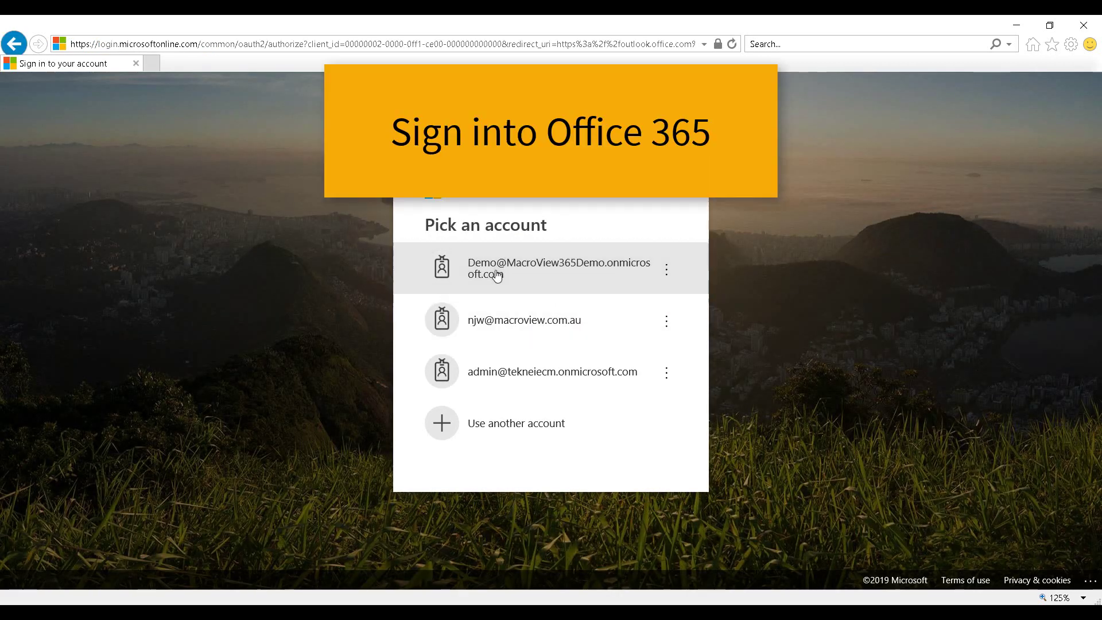
click(497, 276)
click(642, 403)
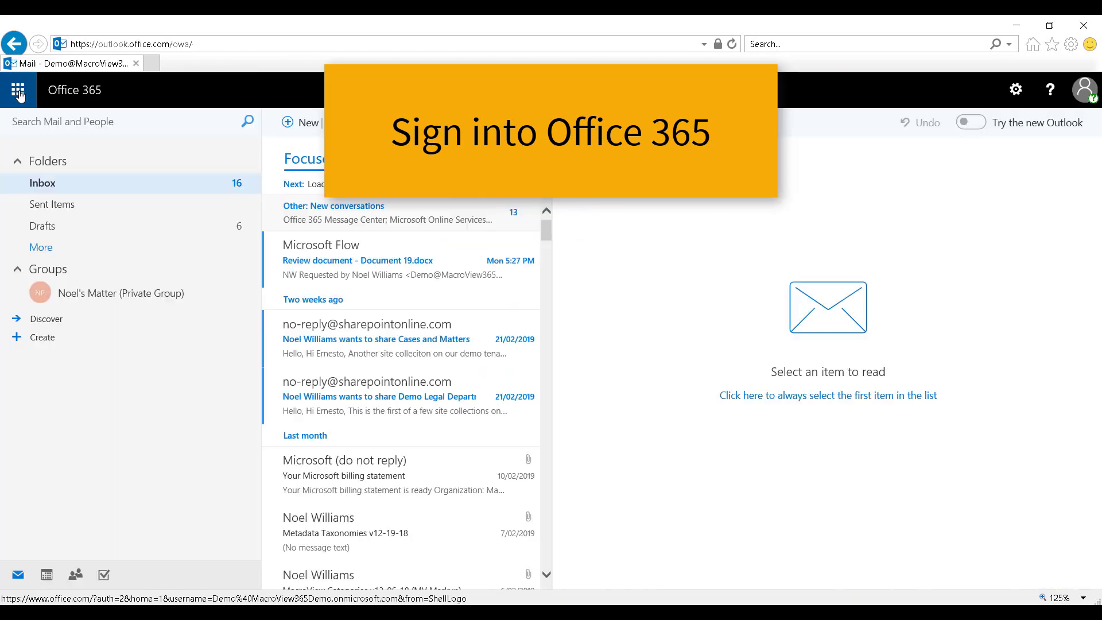
Launch Word Online from the Office 365 apps and create a new blank document
click(18, 88)
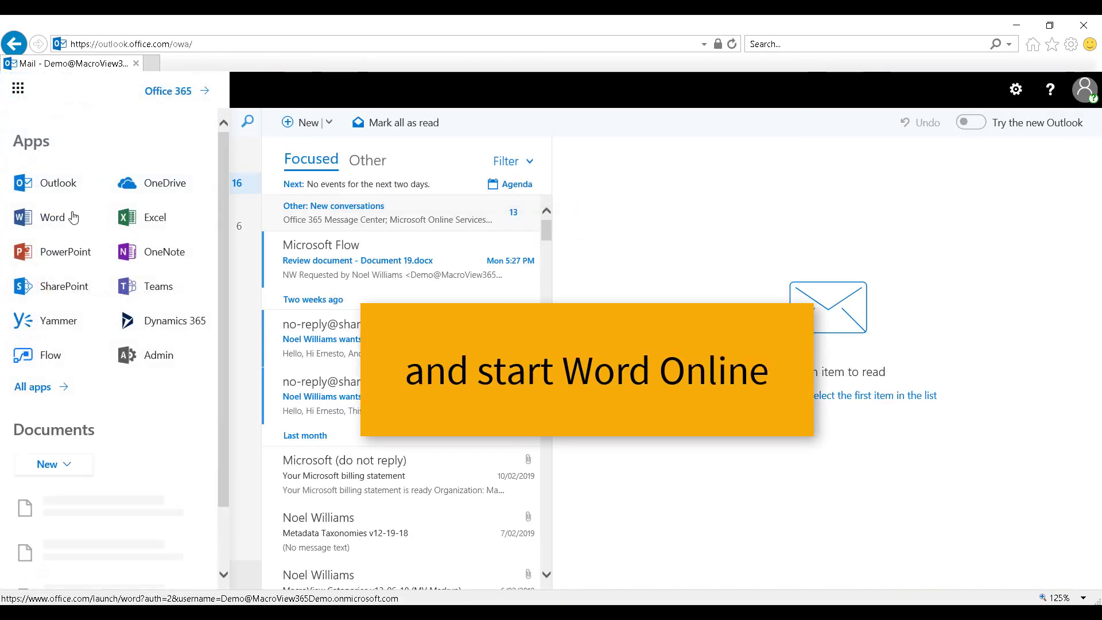
click(64, 223)
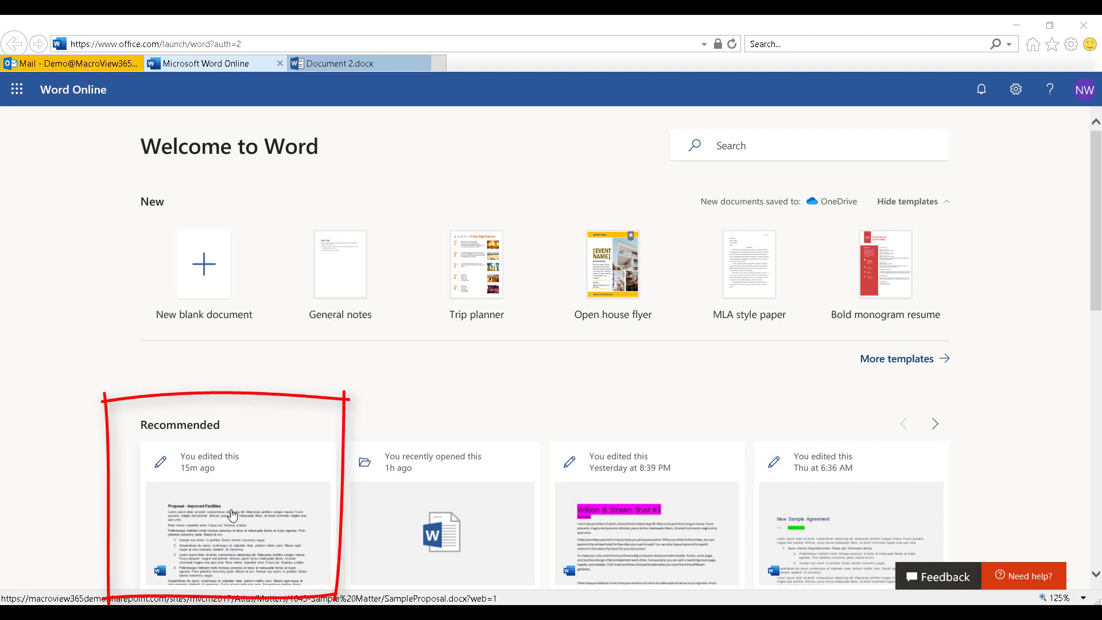
click(198, 258)
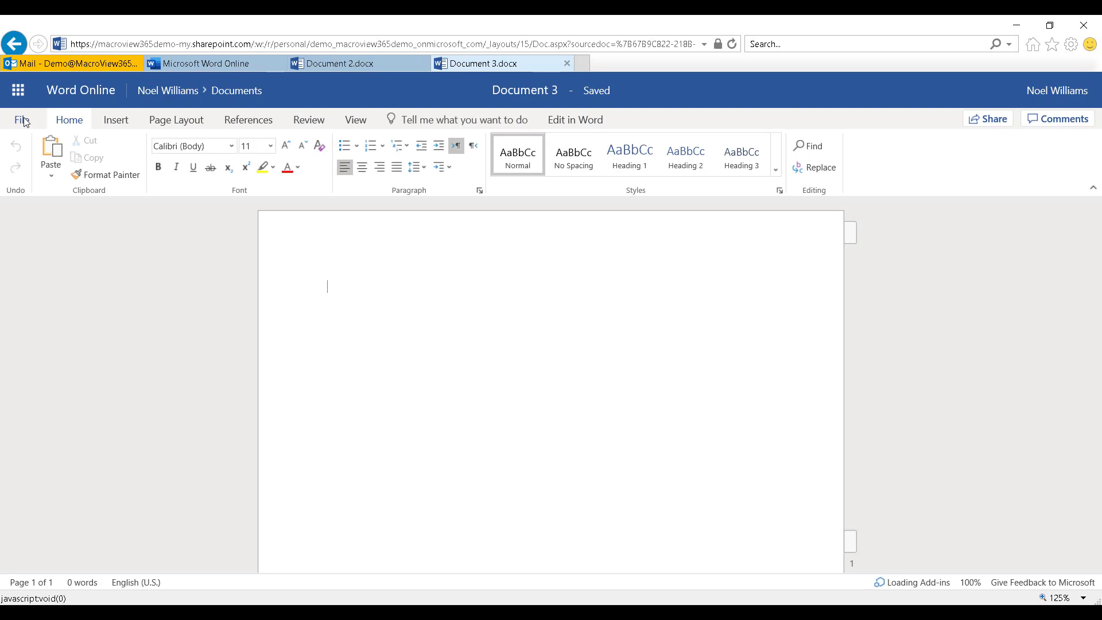
Open SampleProposal.docx from the recent documents and highlight its heading "Proposal - Improved Facilities" in yellow
click(25, 118)
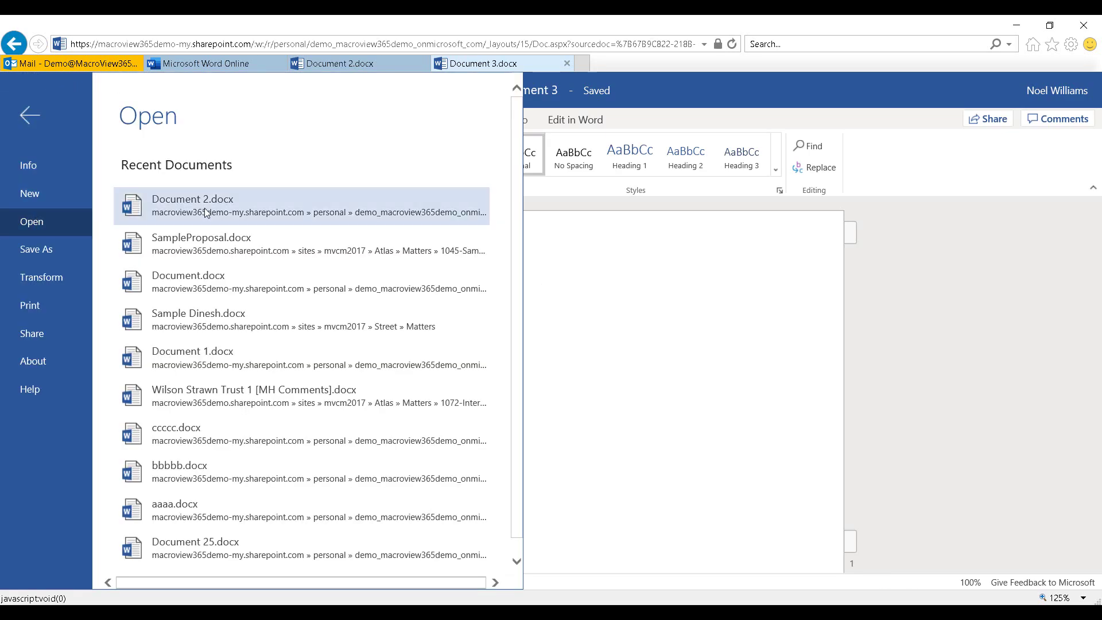
click(202, 241)
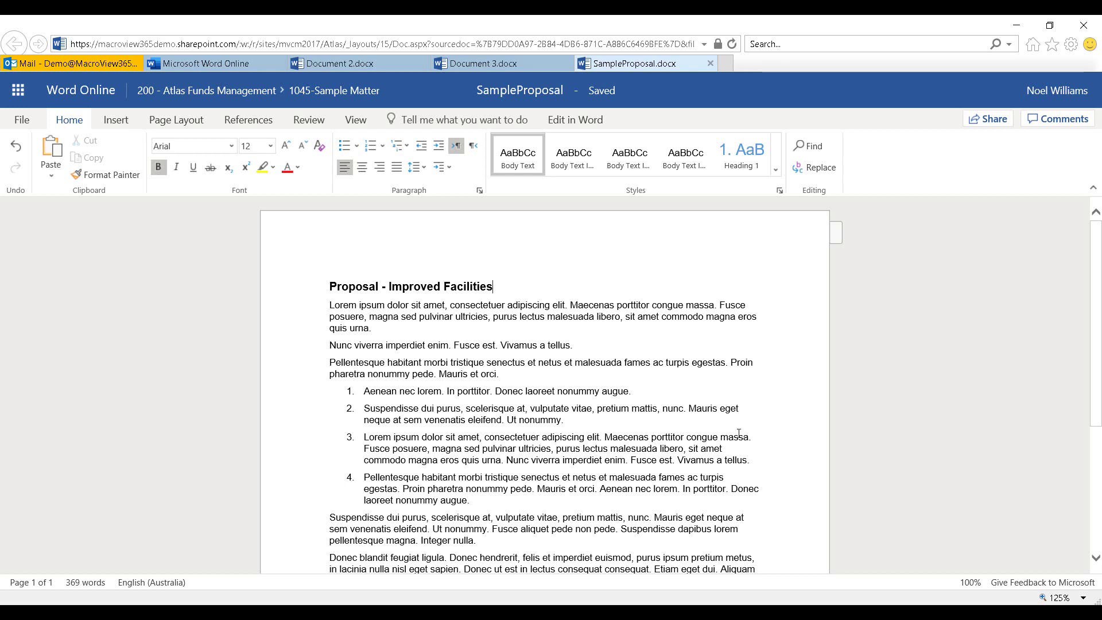
click(305, 281)
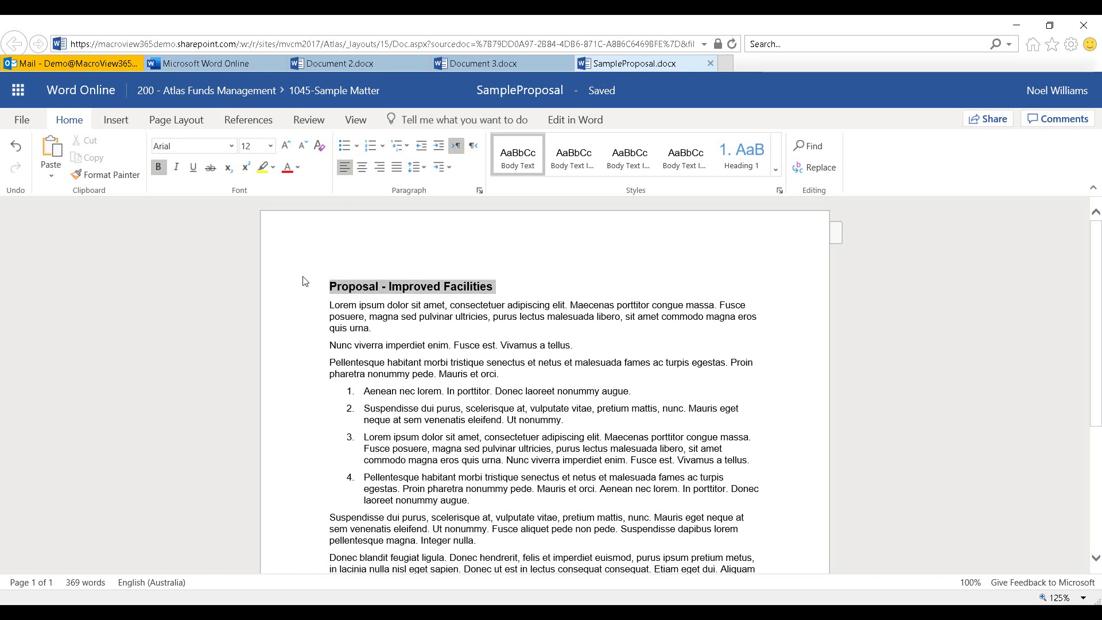
click(263, 167)
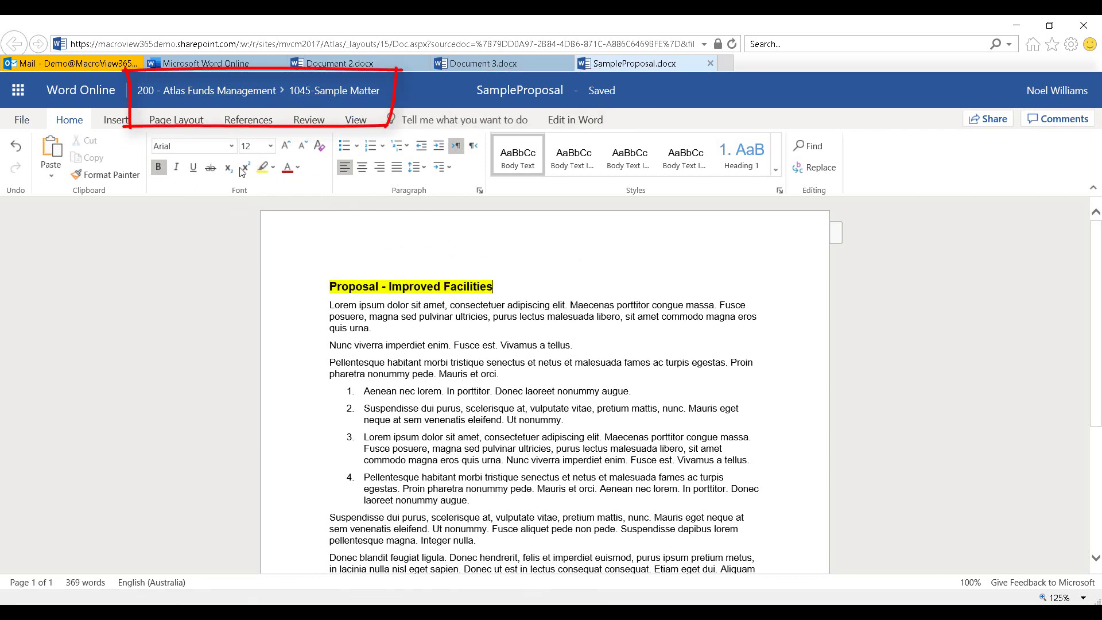
Start saving an online copy of SampleProposal and choose to save it to another folder
click(23, 119)
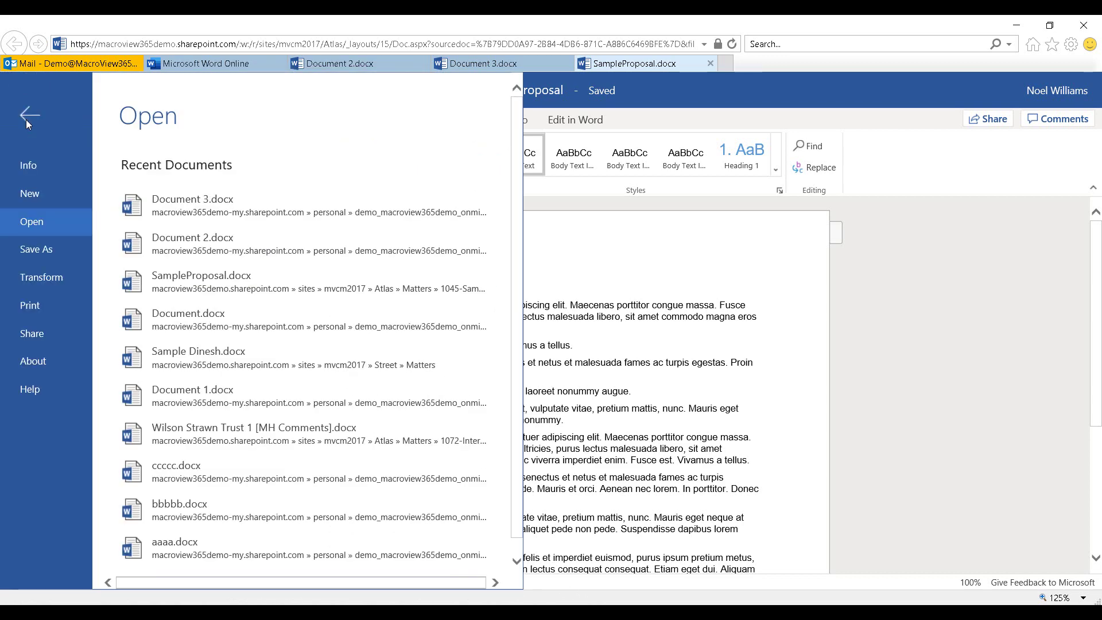
click(36, 250)
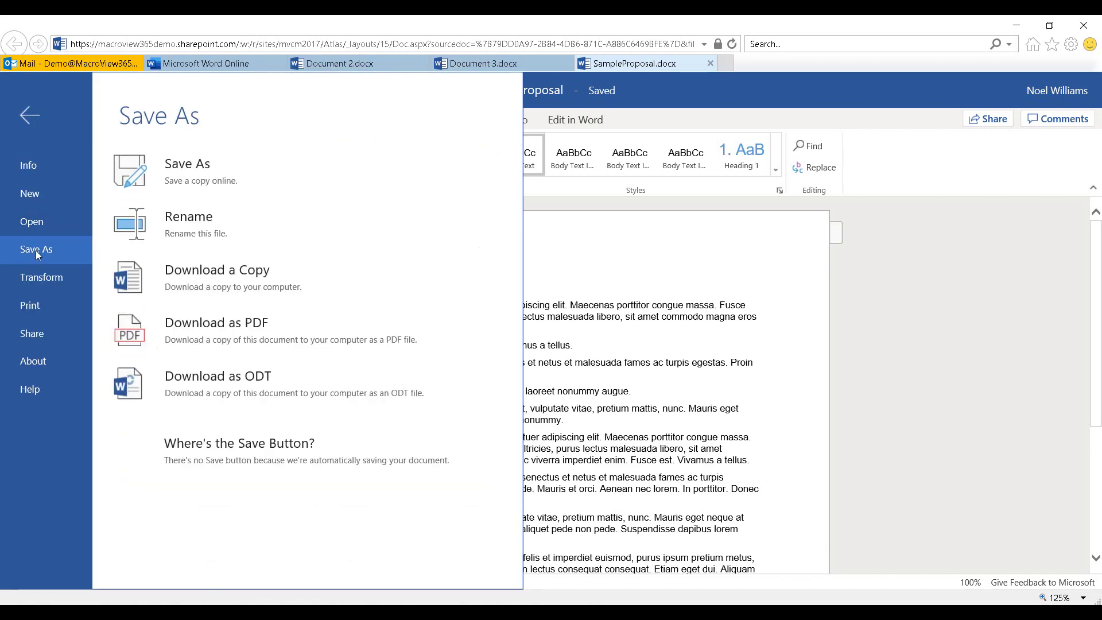
click(250, 170)
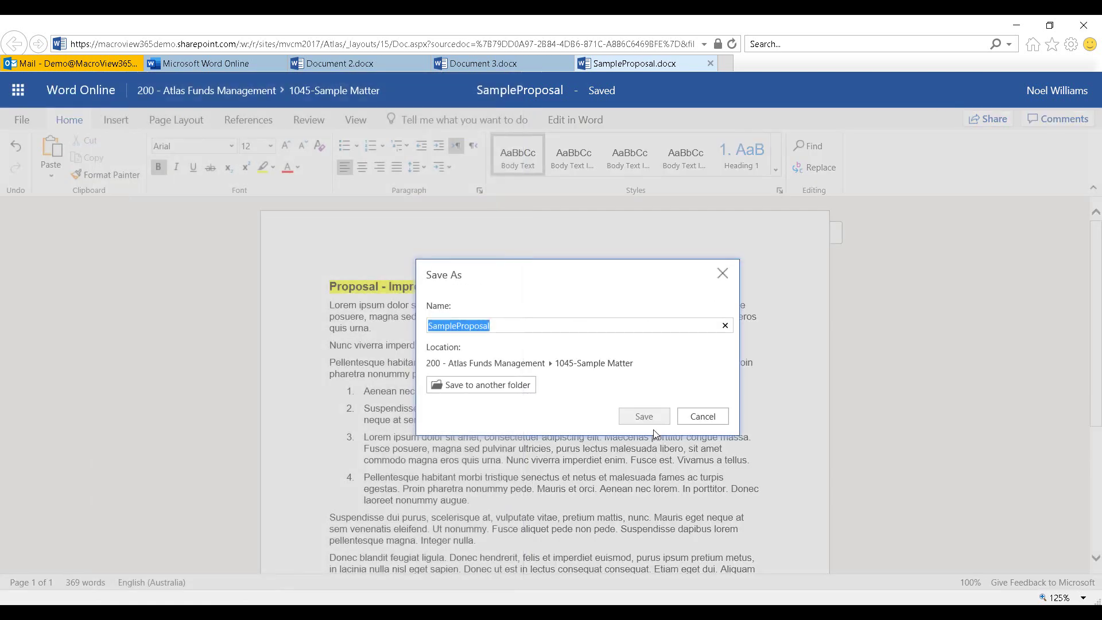
click(495, 390)
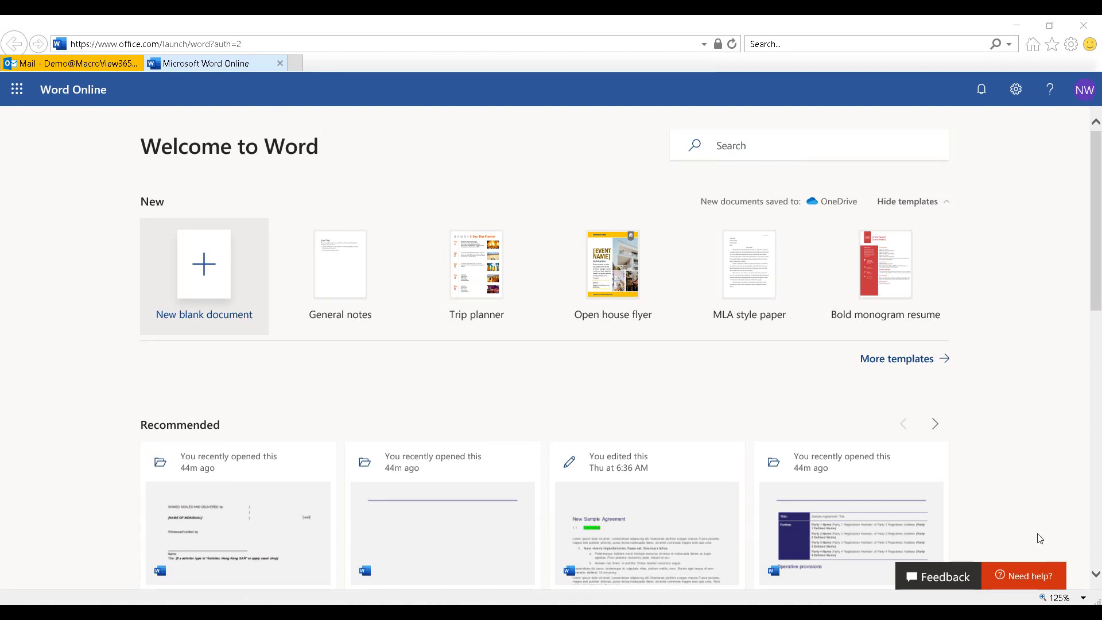
Search Office 365 for "agreement" and open the "Execution under seal - company" document from the results
click(761, 143)
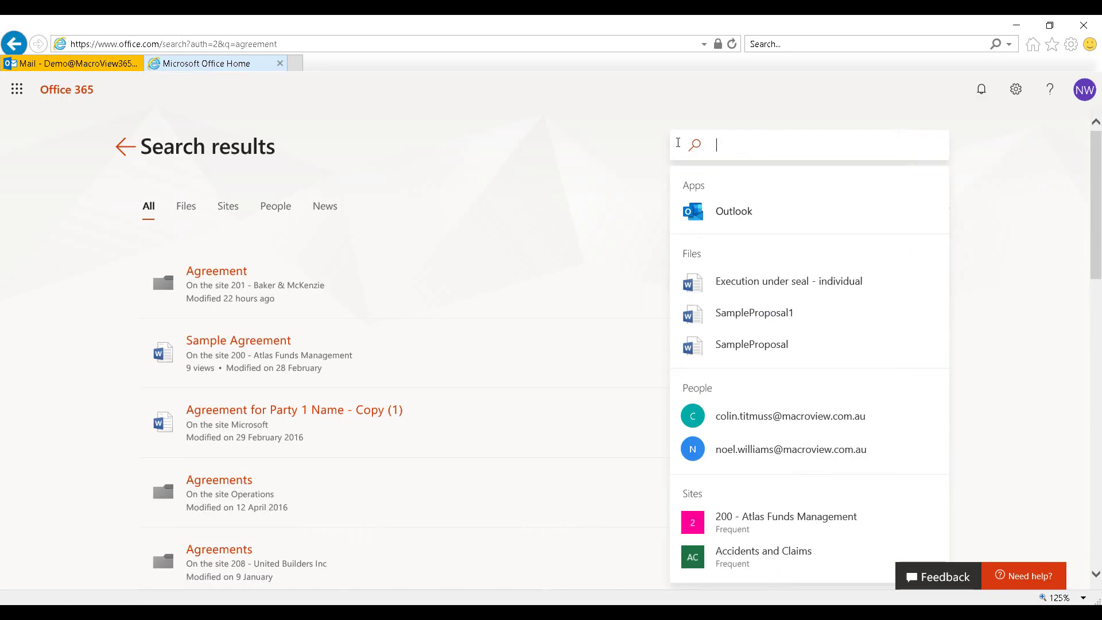
text(agre)
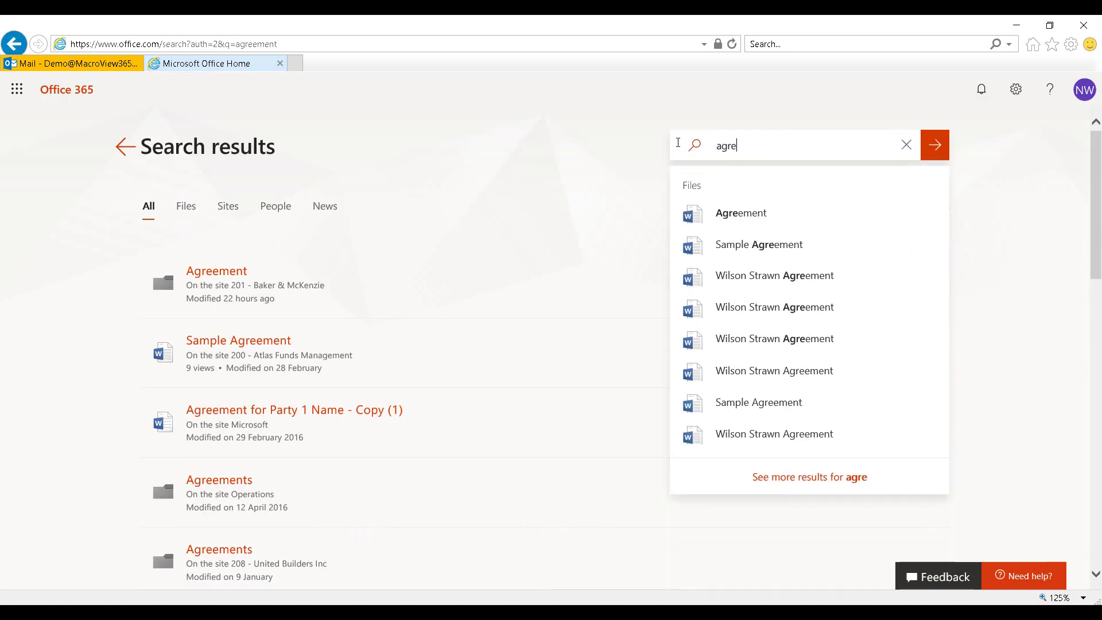
text(ement)
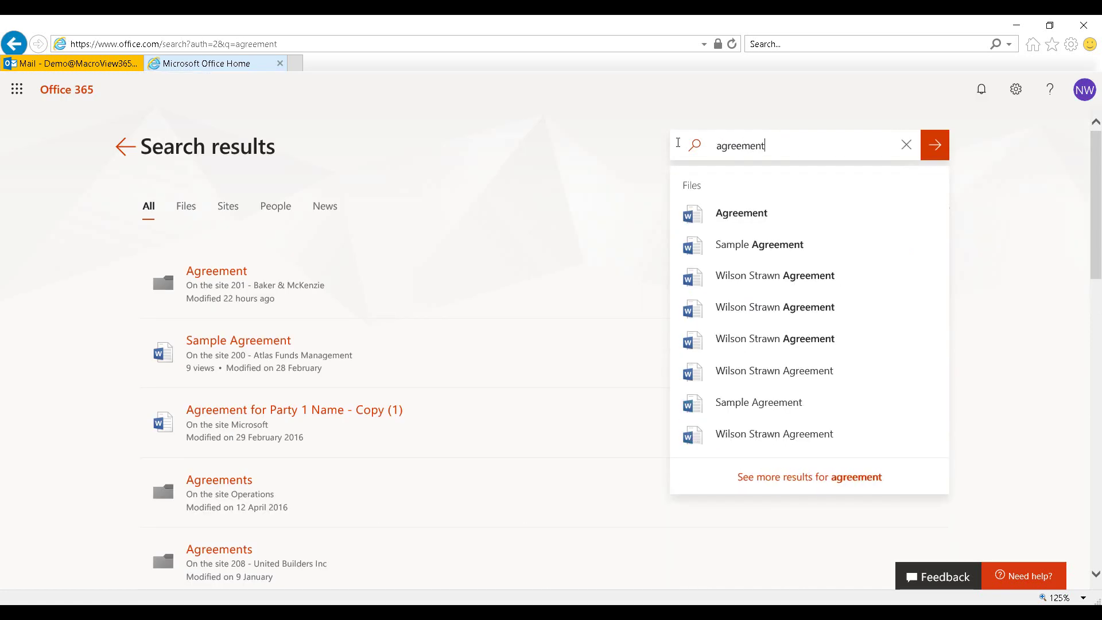
key(Return)
scroll(395, 362, down, 10)
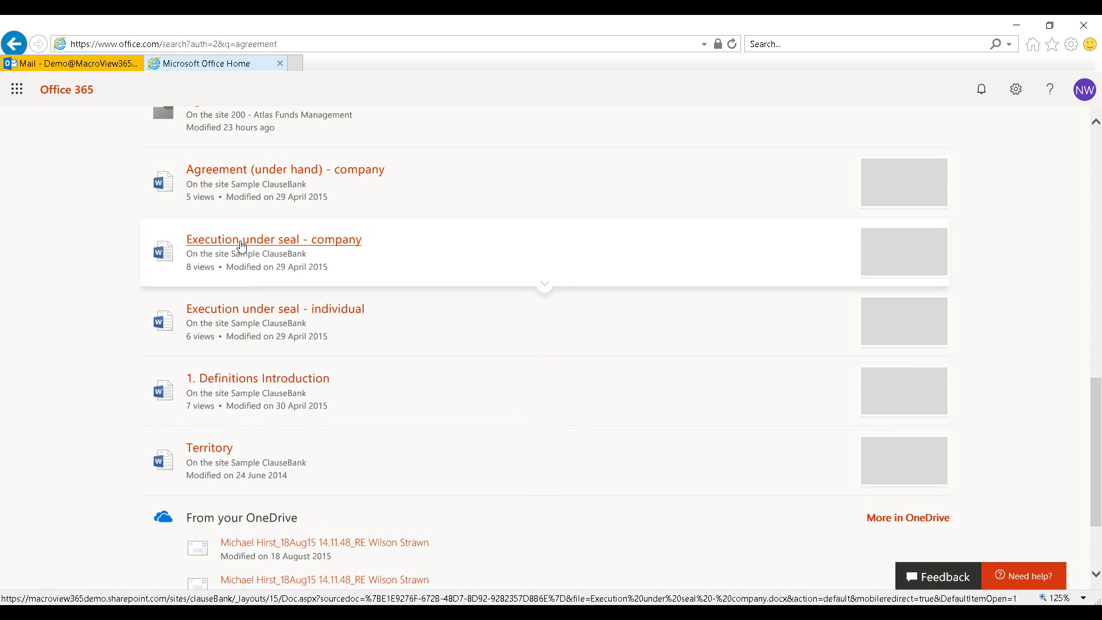
click(241, 245)
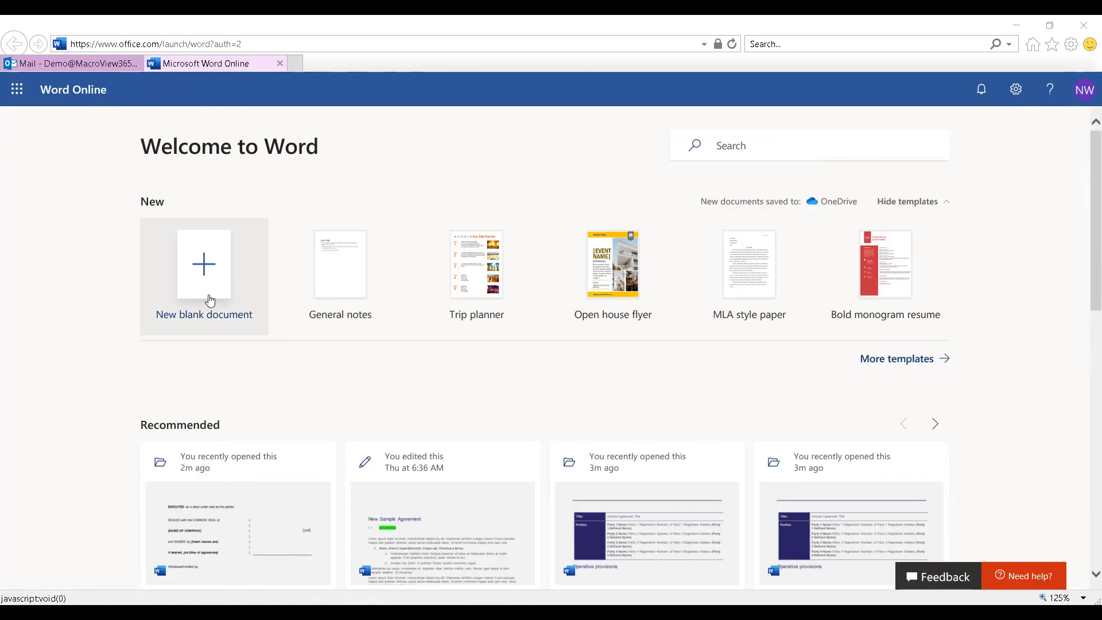
Create a new blank document with the heading "Another Sample Document" and Lorem ipsum paragraphs below it
click(208, 277)
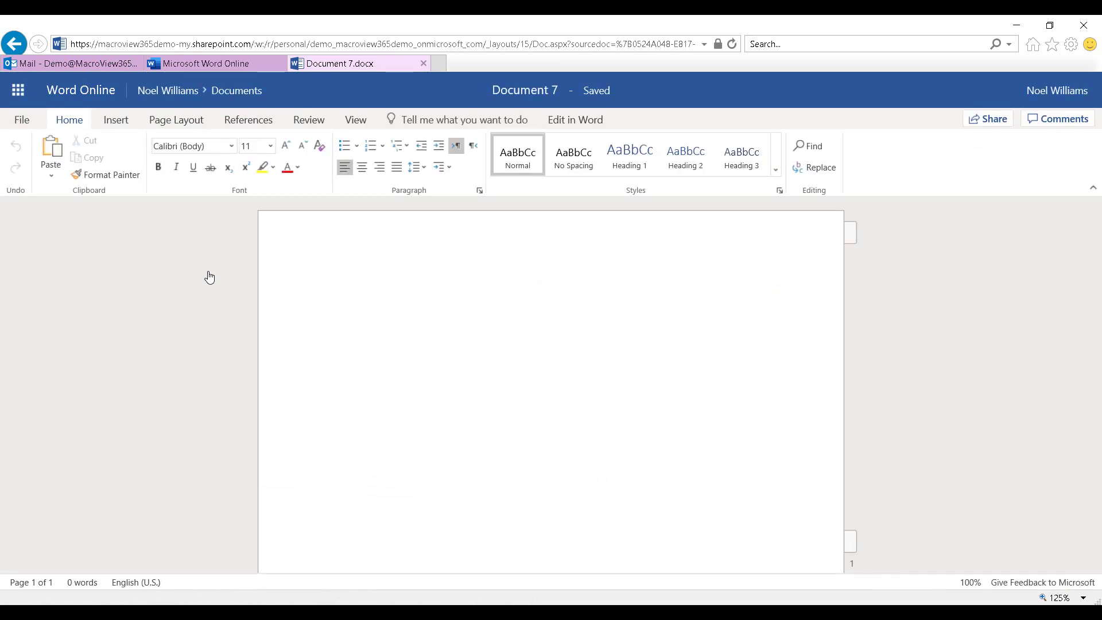
text(Another Sample Document Lorem ipsum dolor sit amet, consectetuer adipiscing elit. Maecenas porttitor congue massa. Fusce posuere, magna sed pulvinar ultricies, purus lectus malesuada libero, sit amet commodo magna eros quis urna. Nunc viverra imperdiet enim. Fusce est. Vivamus a tellus. Pellentesque habitant morbi tristique senectus et netus et malesuada fames ac turpis egestas. Proin pharetra nonummy pede. Mauris et orci.)
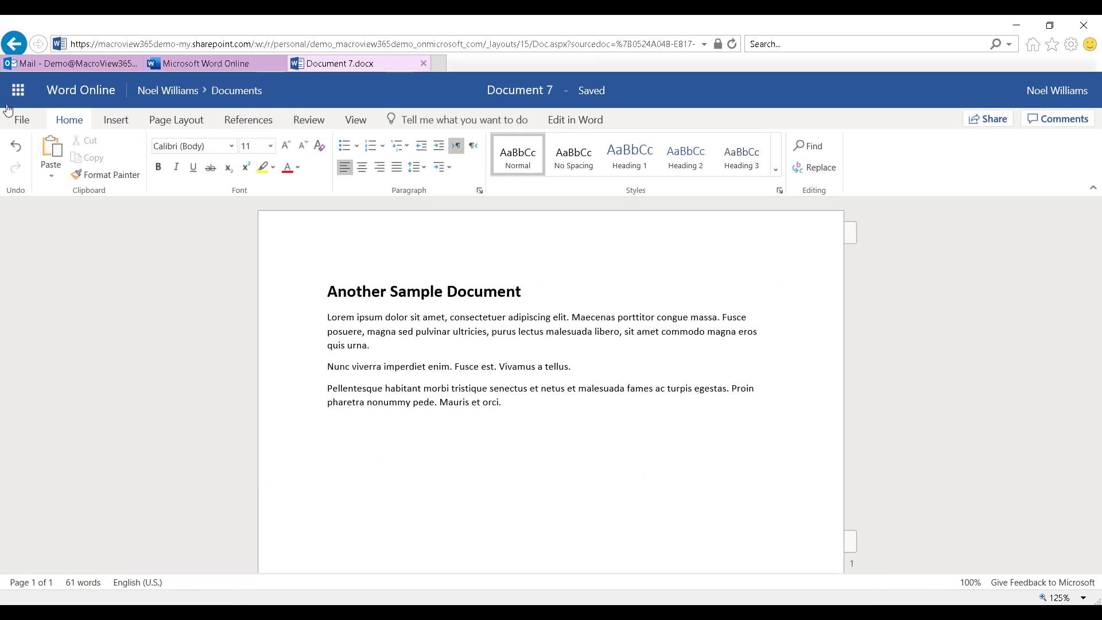
Start saving an online copy of the document as "Another New Doc" and choose to save it to another folder
click(30, 117)
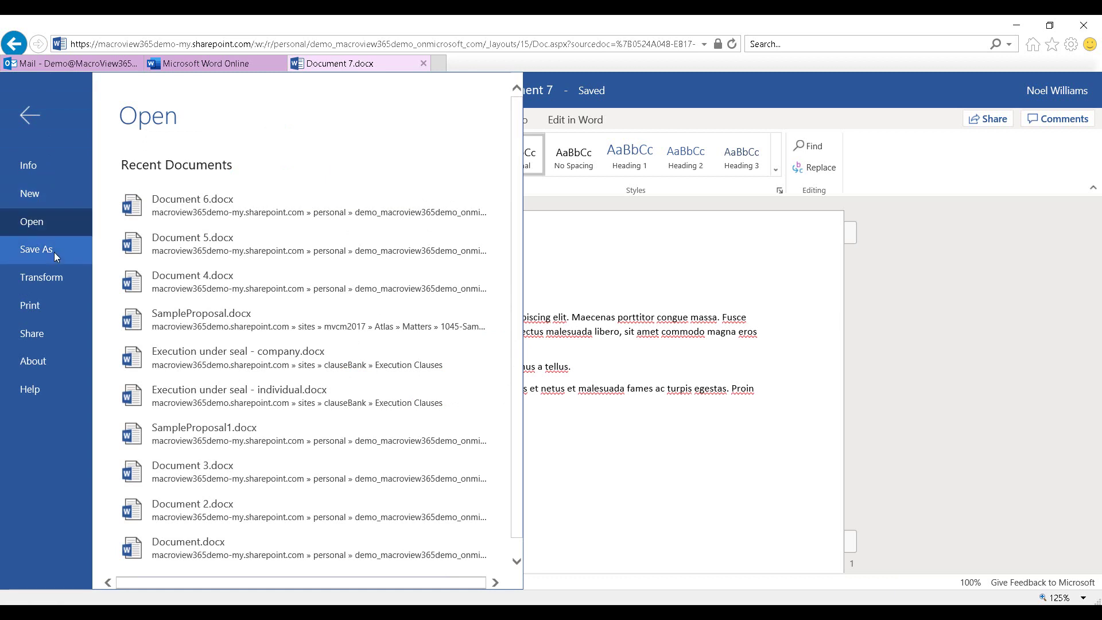
click(55, 250)
text(Another New Doc)
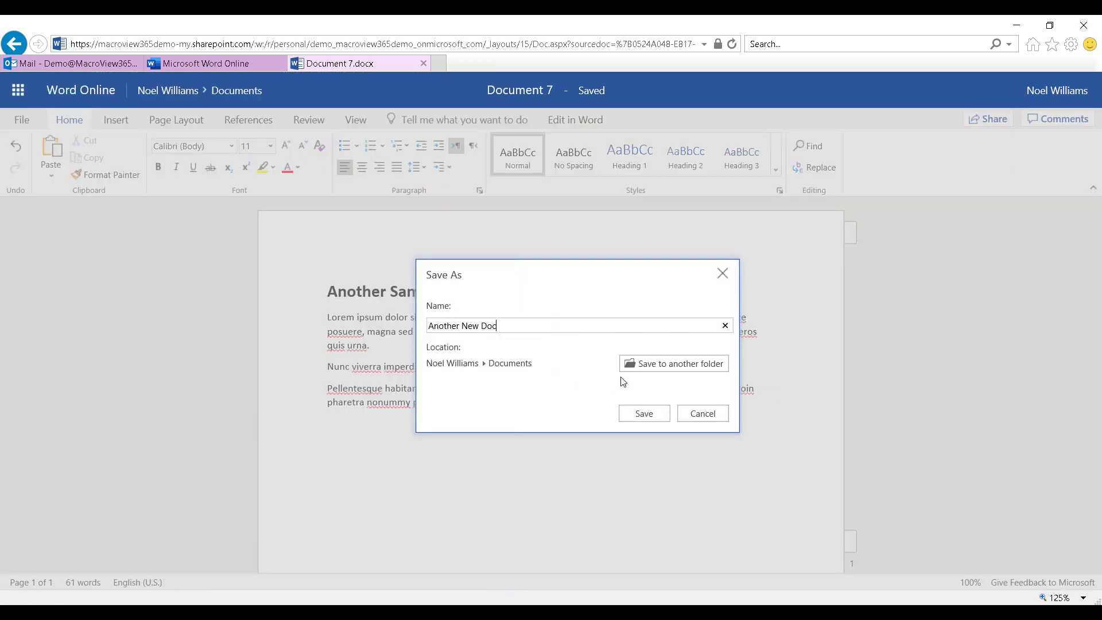
click(688, 363)
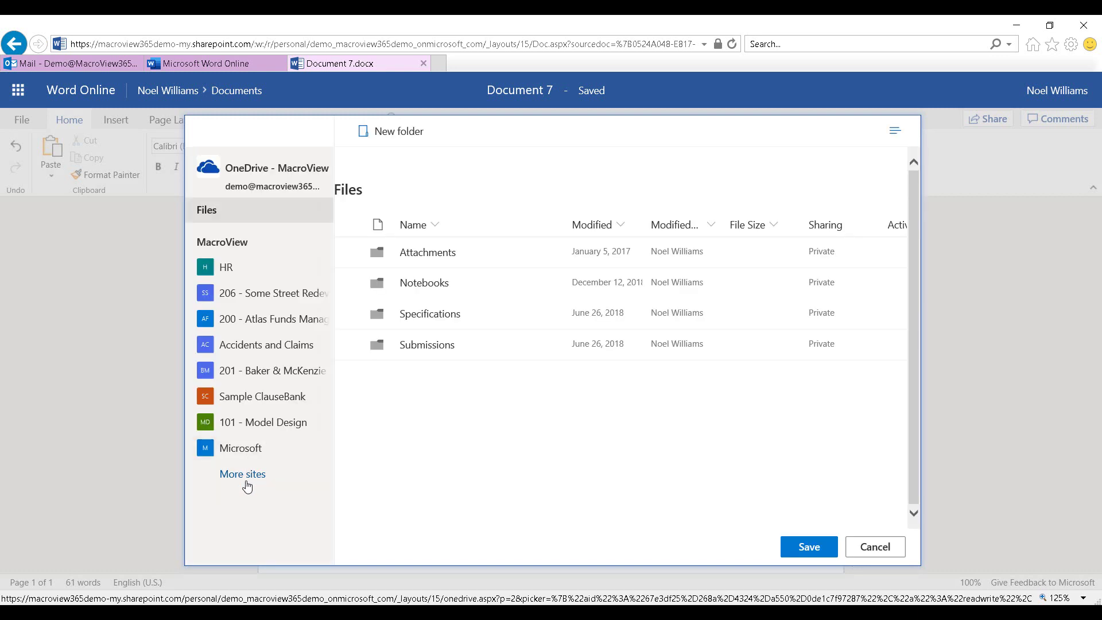
Save the copy in the Review Cary Grant folder of Head Office Reviews, found through the followed Annual Reviews site
click(247, 476)
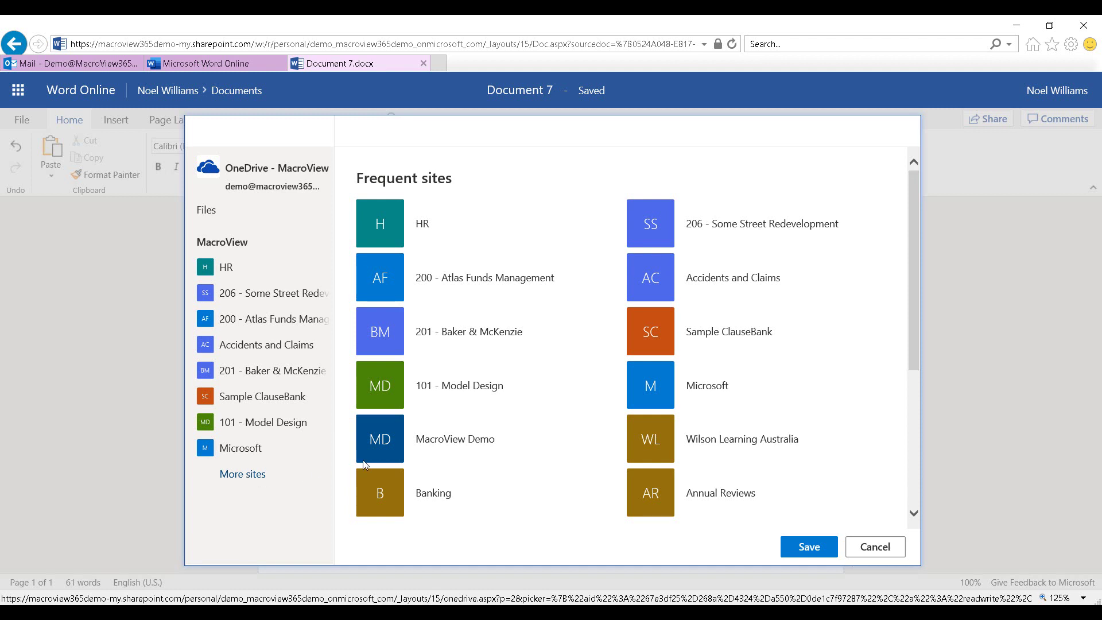
scroll(516, 448, down, 4)
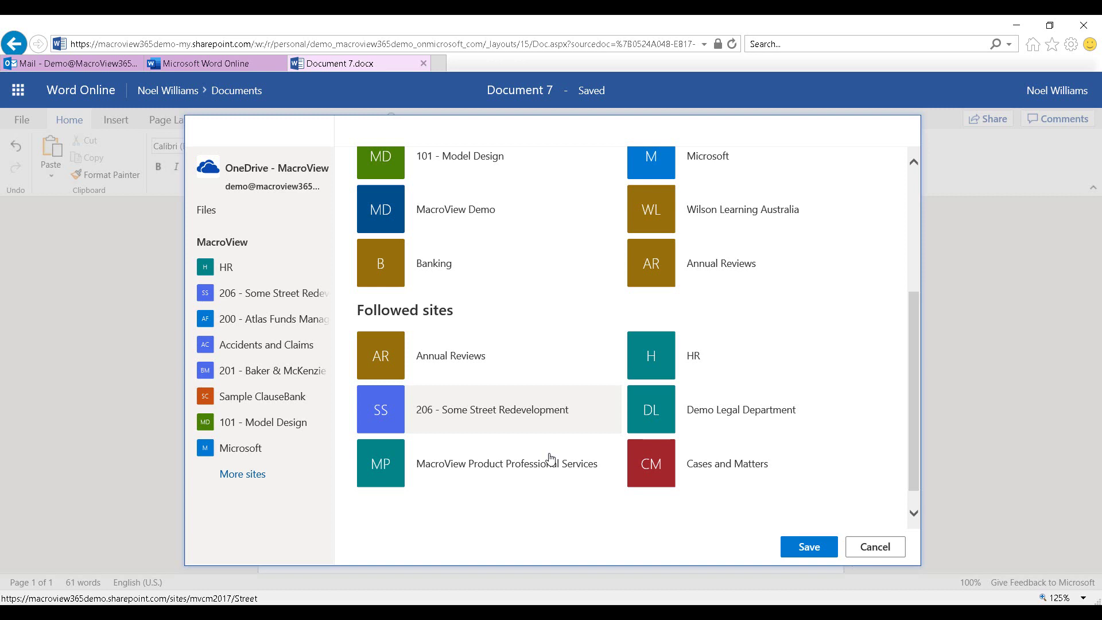
click(465, 363)
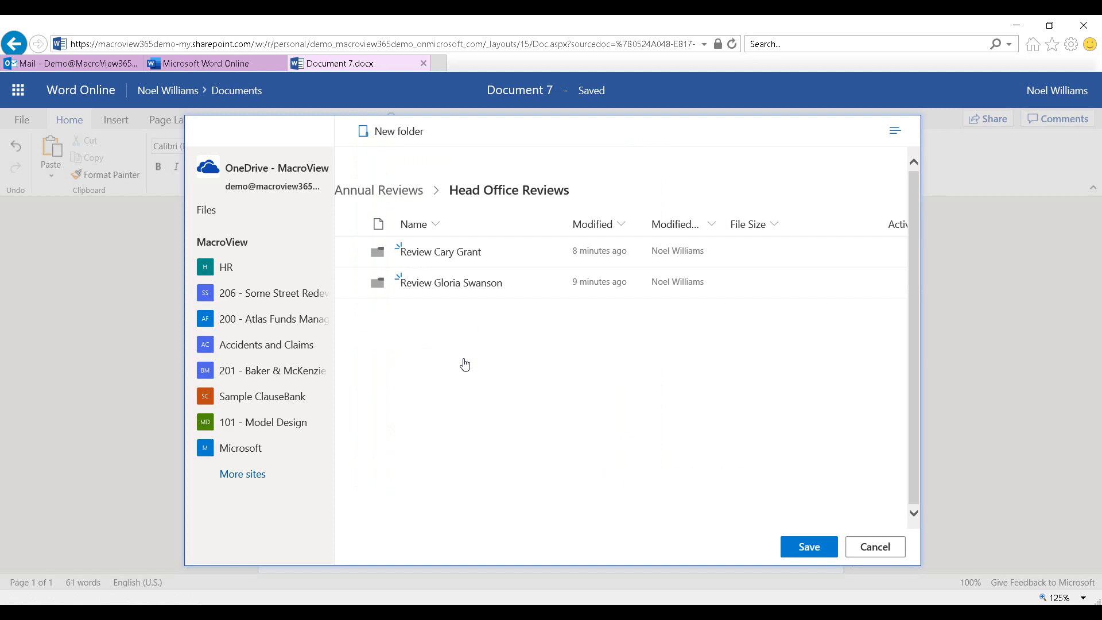
click(459, 252)
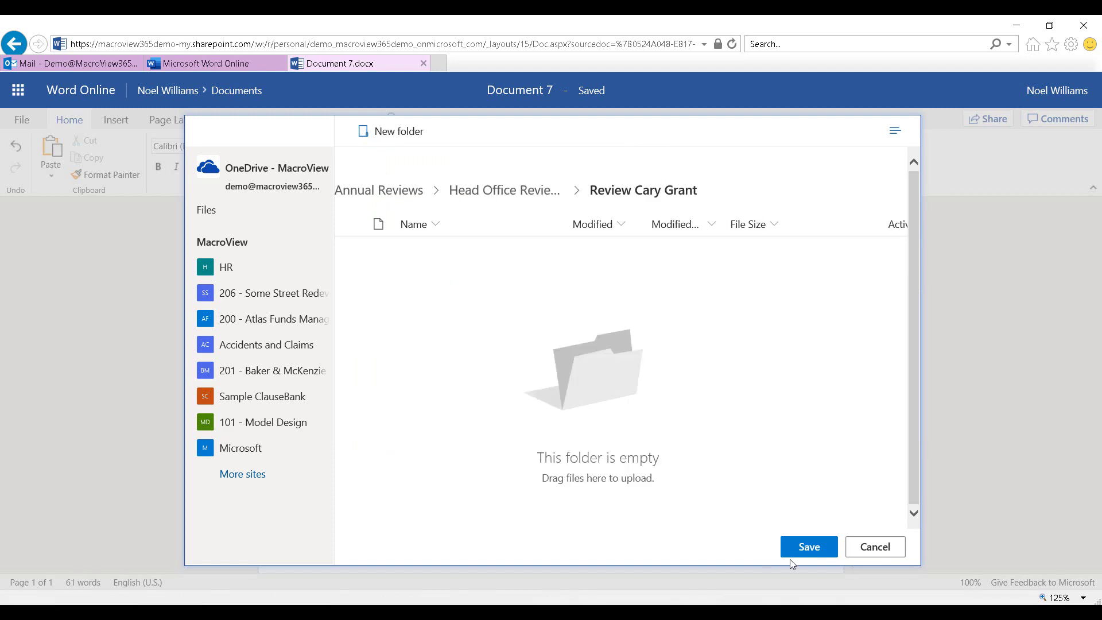
click(811, 548)
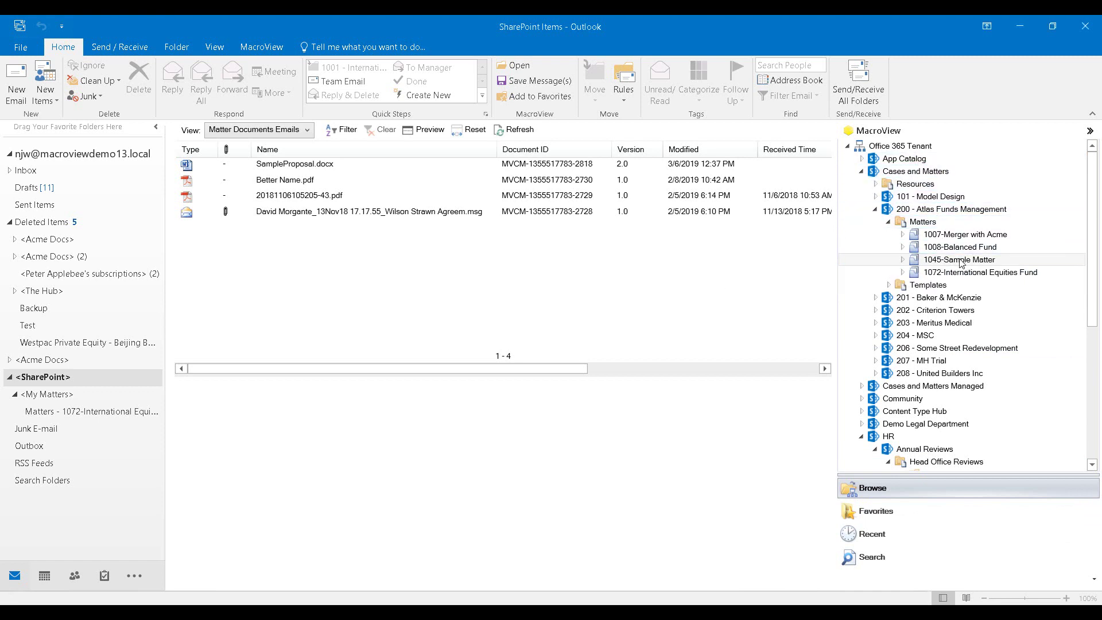
In Outlook, select SampleProposal.docx in 1045-Sample Matter and expand the Execution Clauses library of the Sample ClauseBank site
click(309, 167)
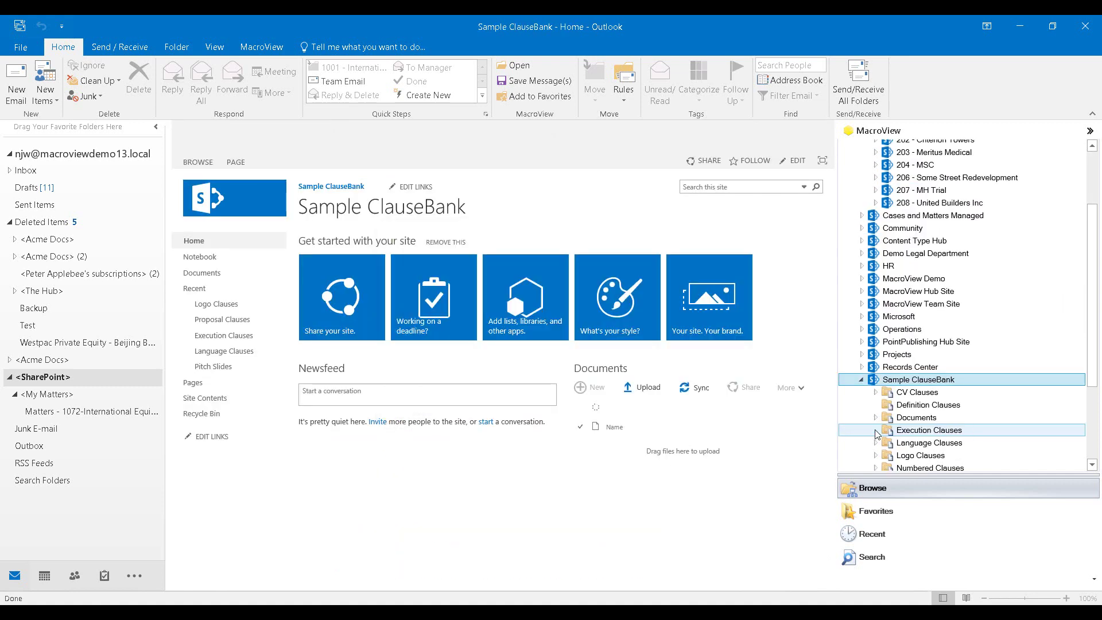
click(878, 432)
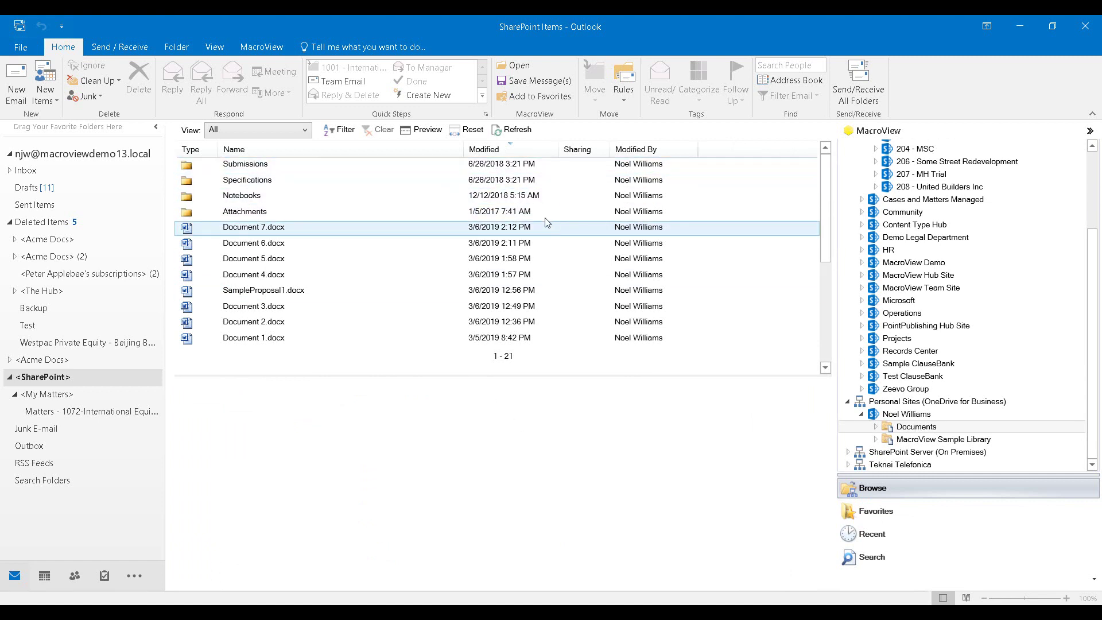
Sort the OneDrive for Business Documents library by modified date and select SampleProposal1.docx
click(513, 150)
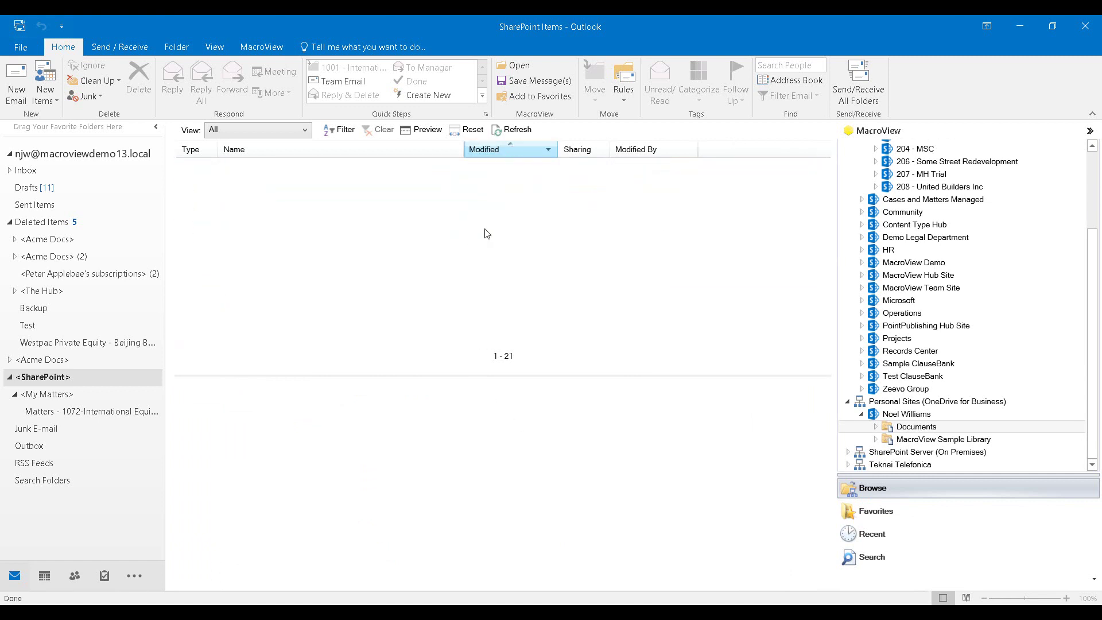
click(294, 290)
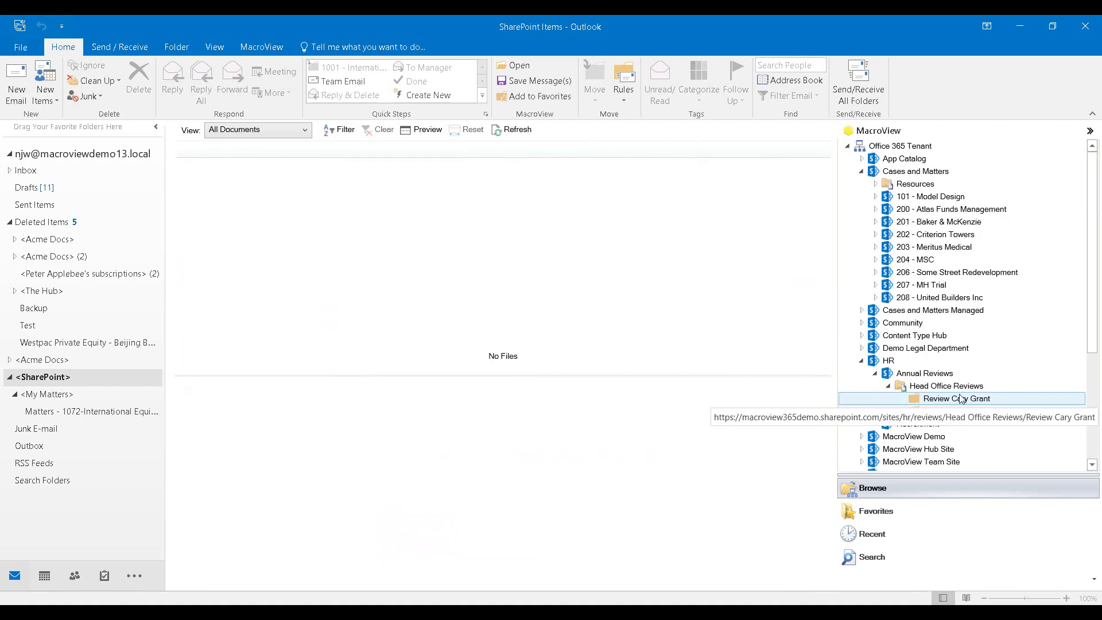
Open the Review Cary Grant folder under HR's Head Office Reviews and preview Another New Doc.docx
click(947, 386)
click(969, 398)
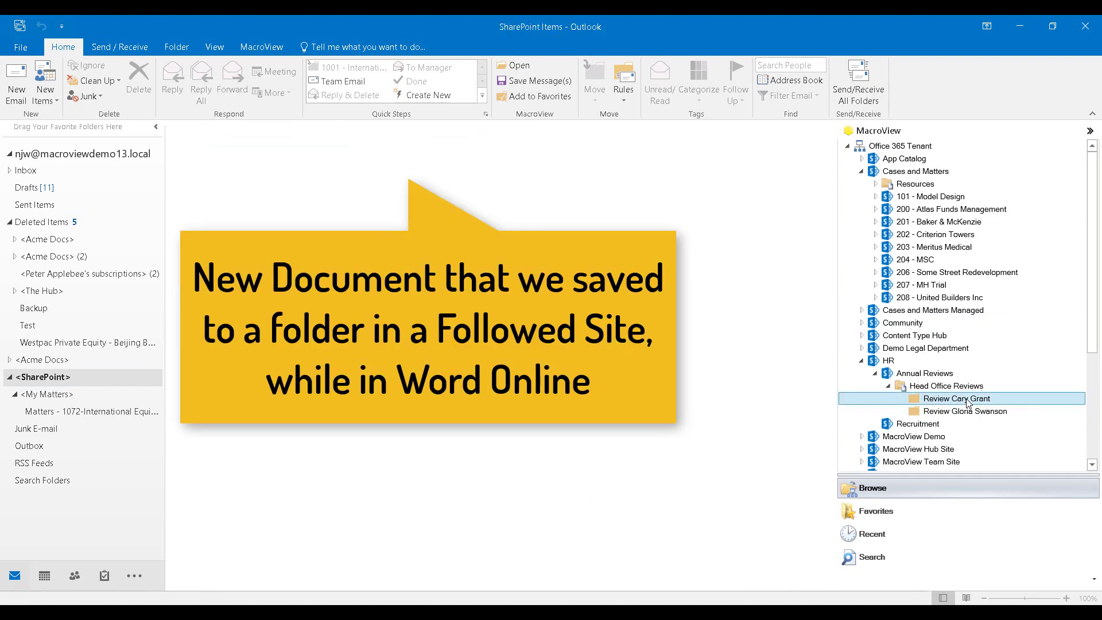
click(271, 168)
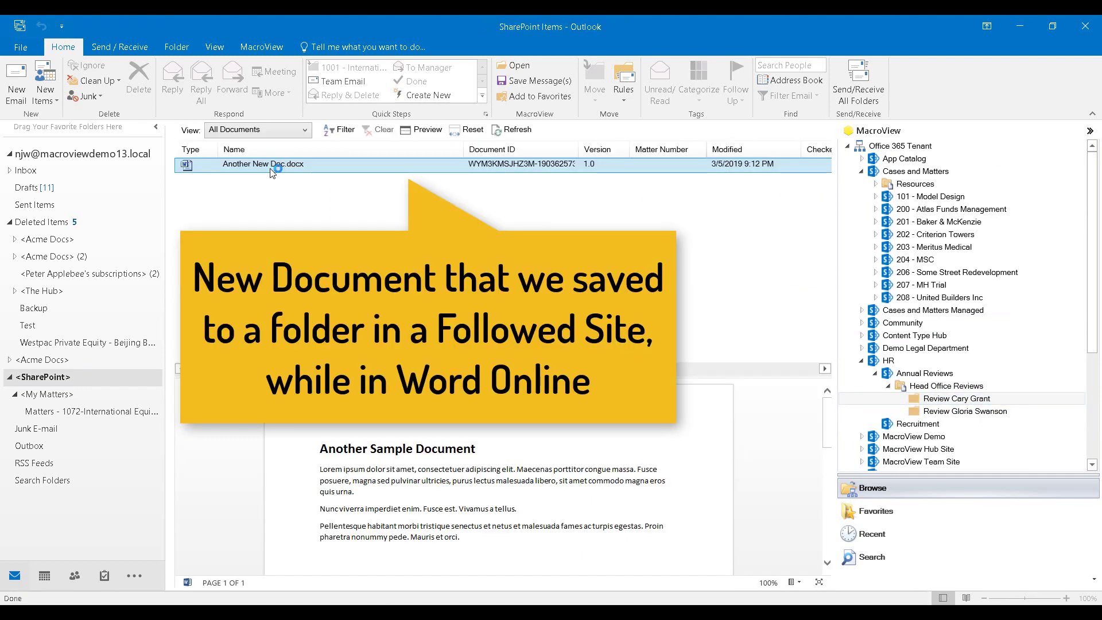